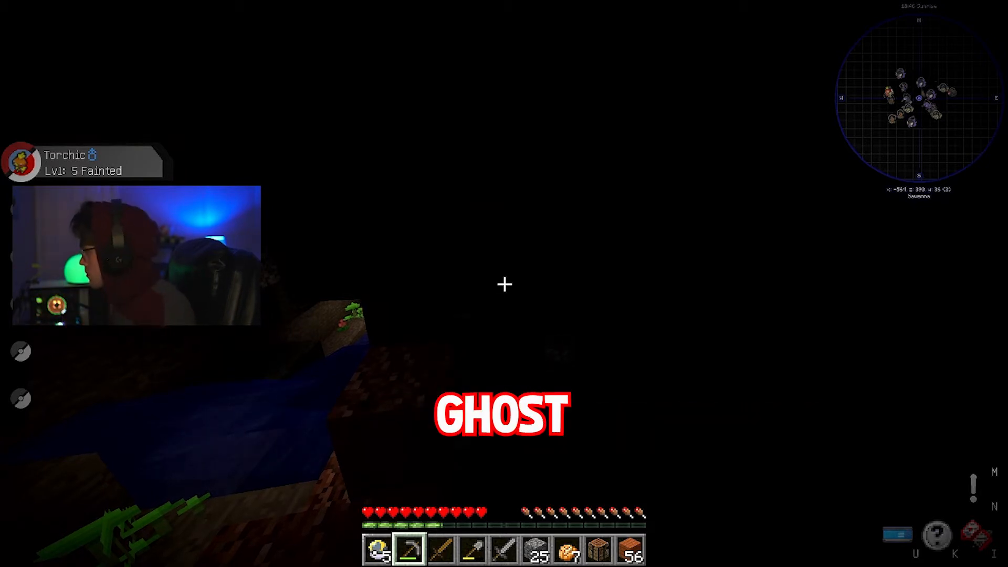
key("w")
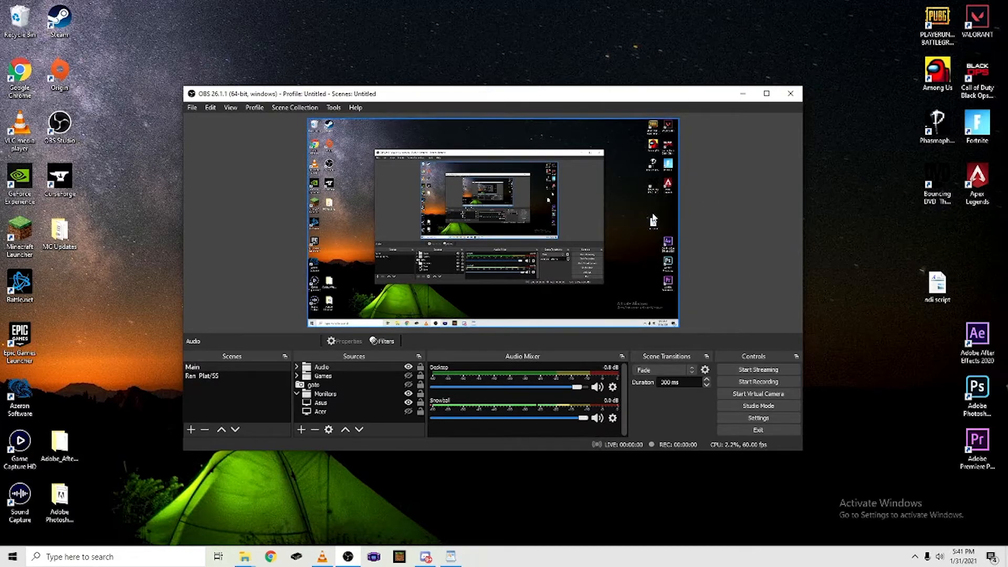
Open the NDI Output settings and confirm the enabled main output named 3070
left_click(335, 109)
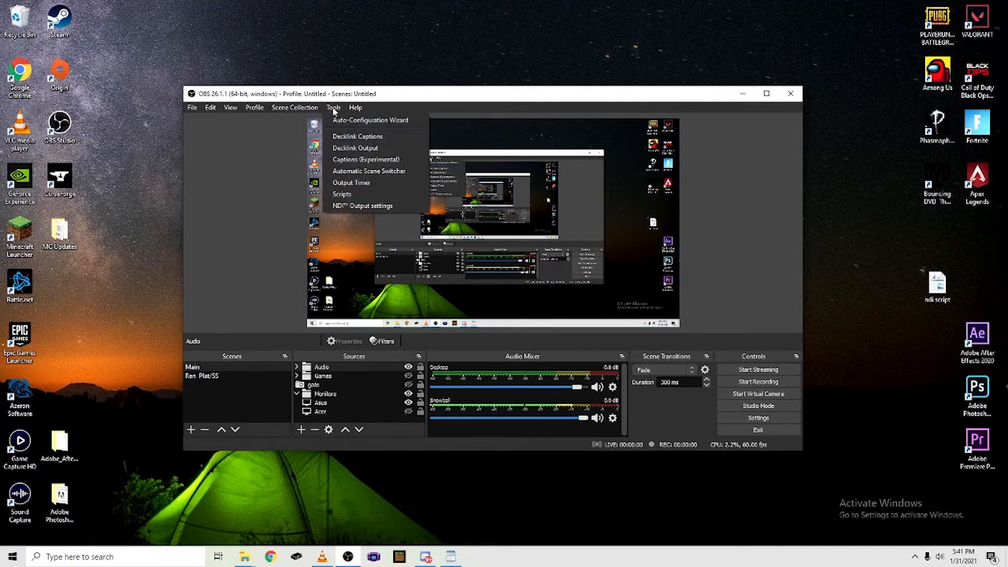
left_click(362, 207)
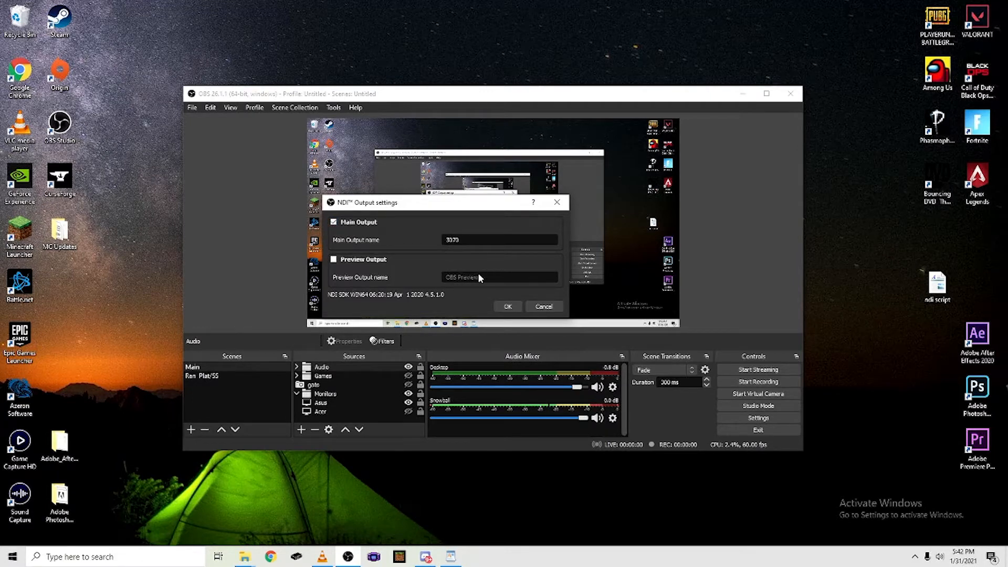
left_click(507, 307)
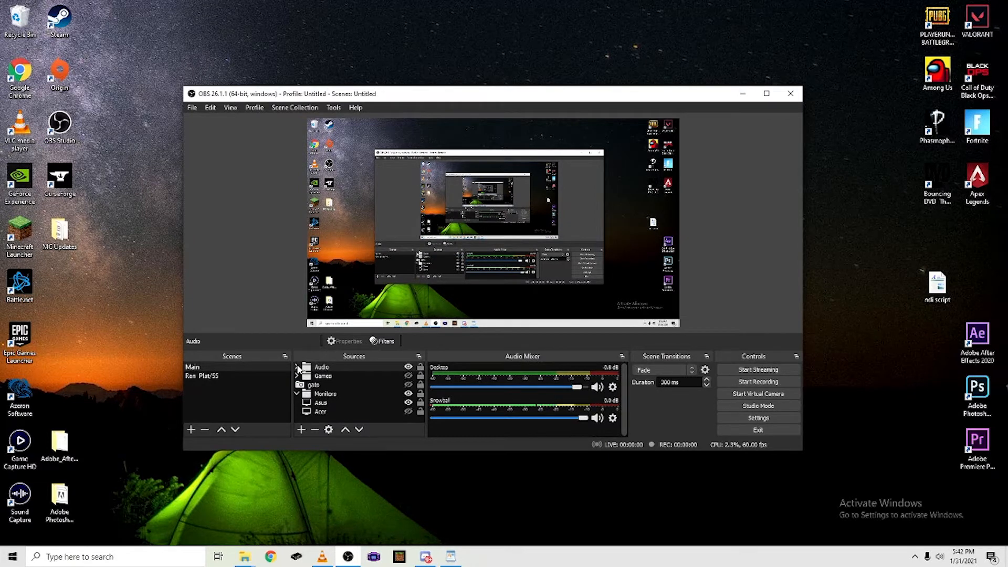
left_click(297, 368)
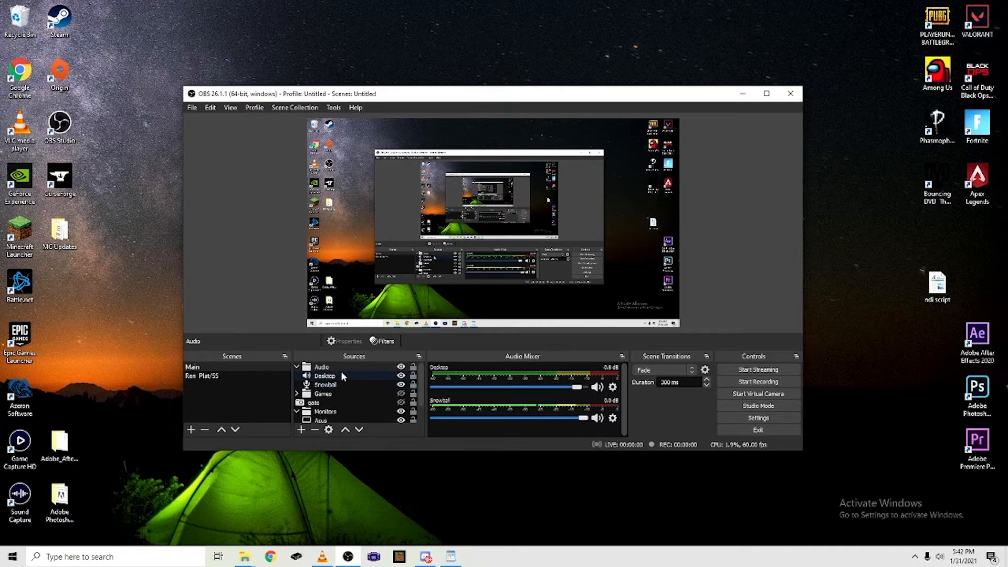
left_click(297, 367)
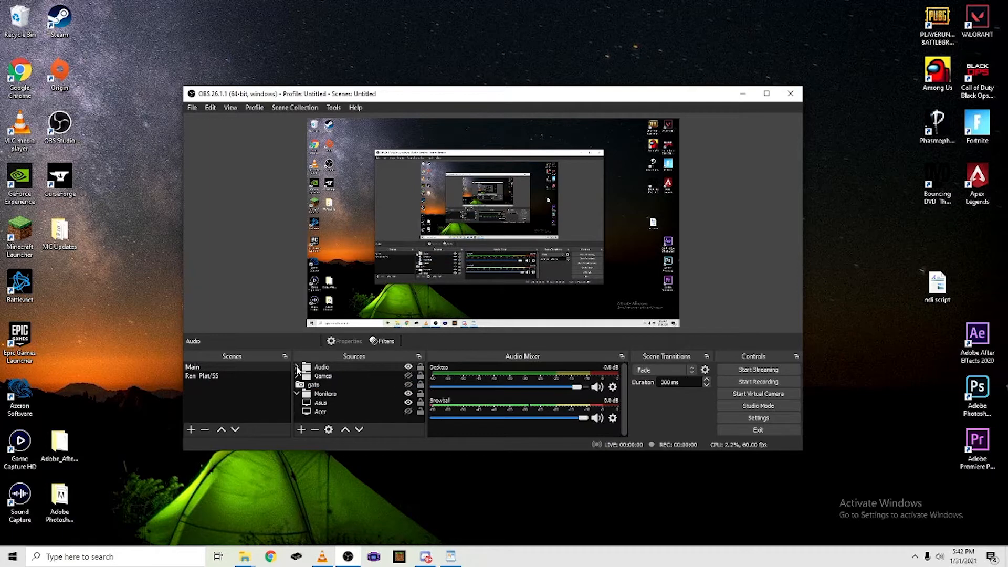
left_click(326, 385)
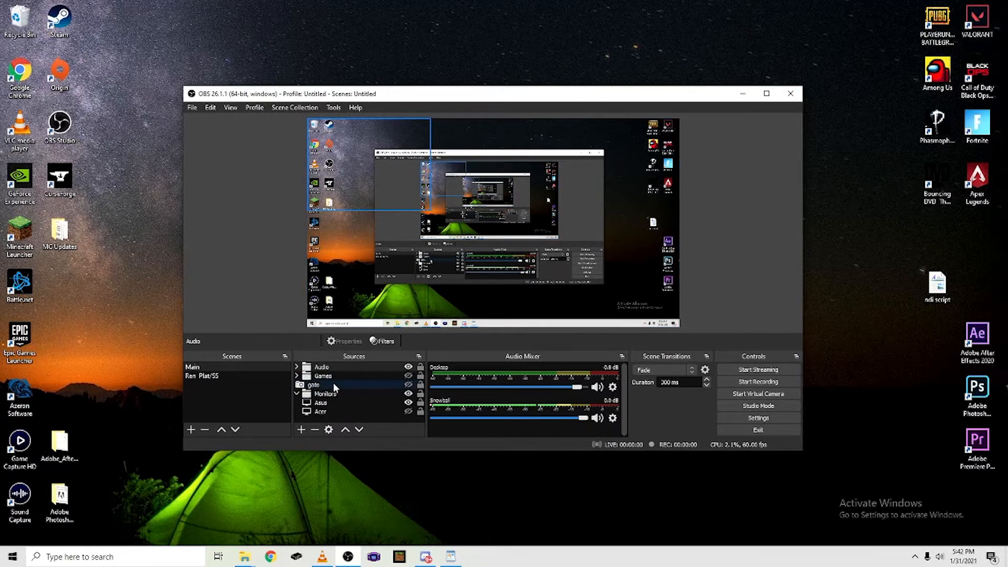
left_click(334, 403)
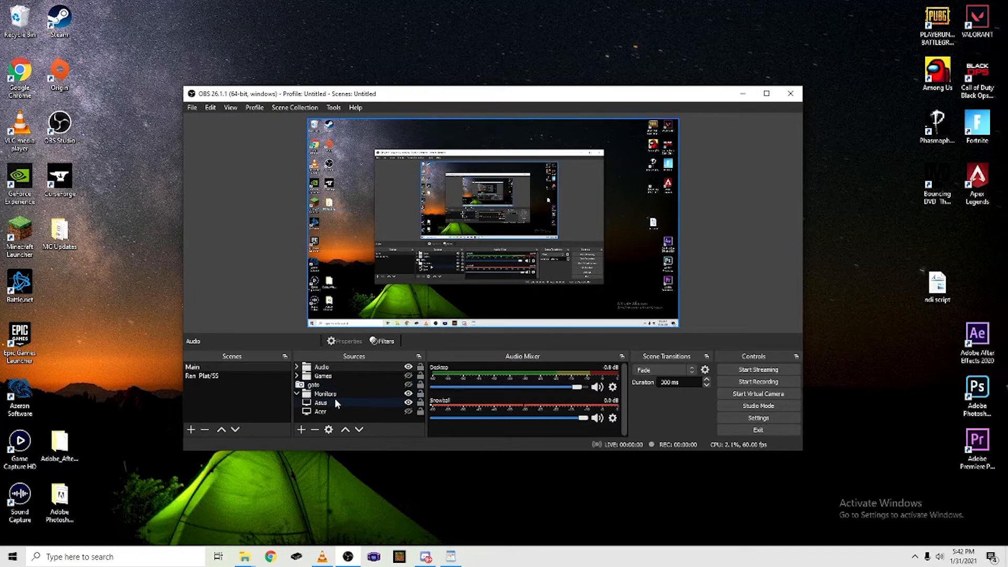
left_click(332, 395)
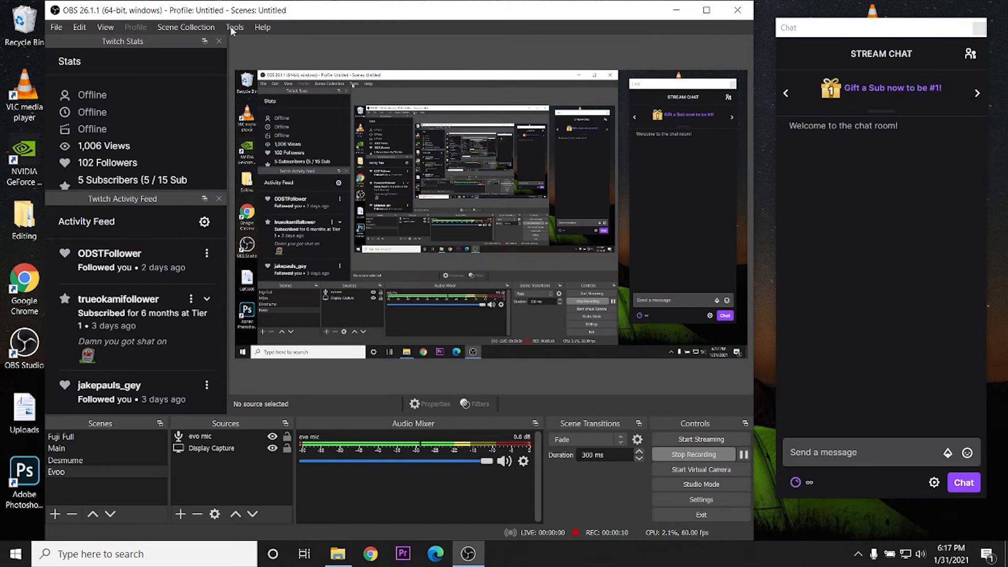
Add a new NDI Source to the Evoo scene, keeping the default name NDI™ Source
left_click(231, 27)
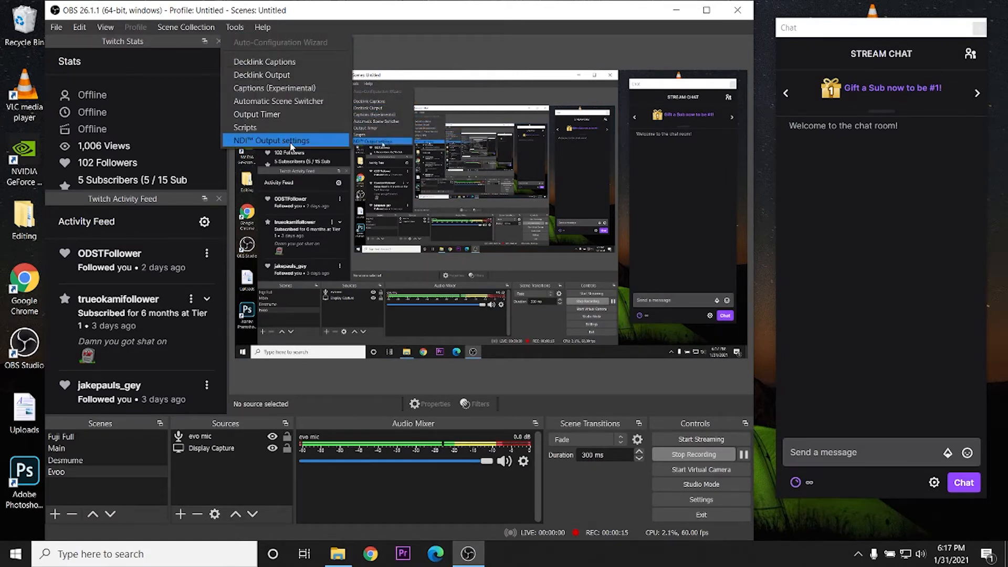
left_click(225, 478)
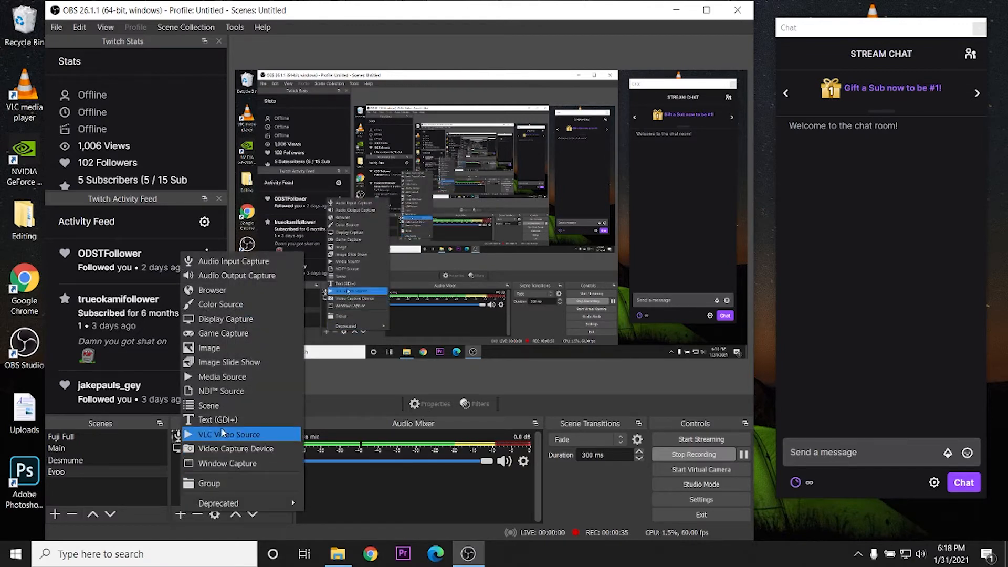
left_click(226, 396)
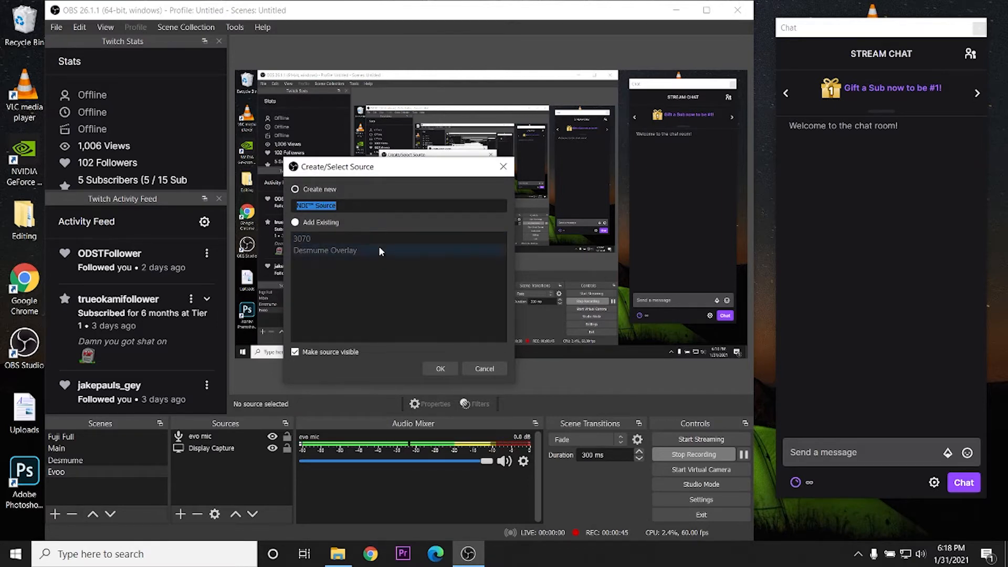
left_click(441, 369)
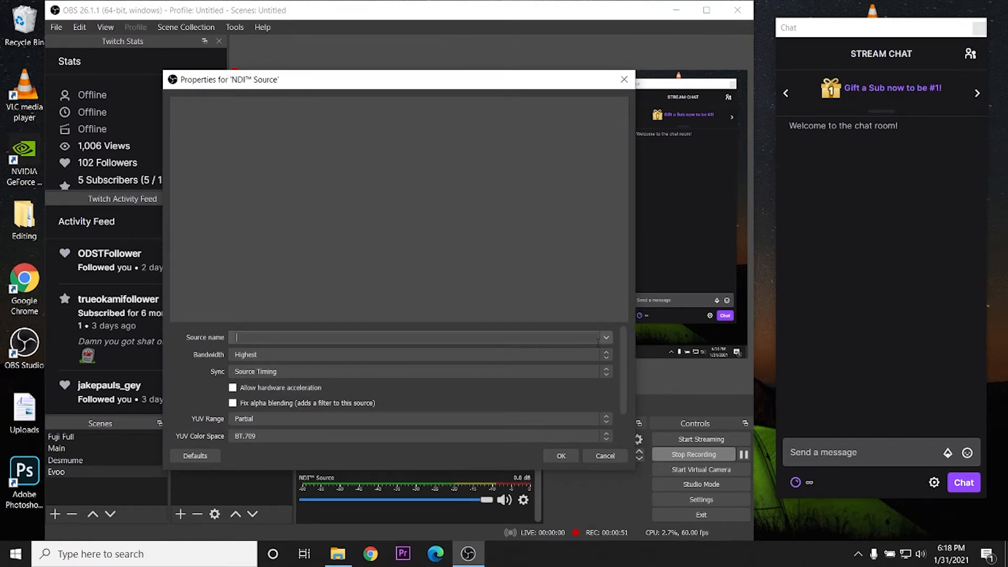
Enable hardware acceleration in the NDI source's properties, keeping sync on Source Timing
left_click(567, 355)
left_click(567, 354)
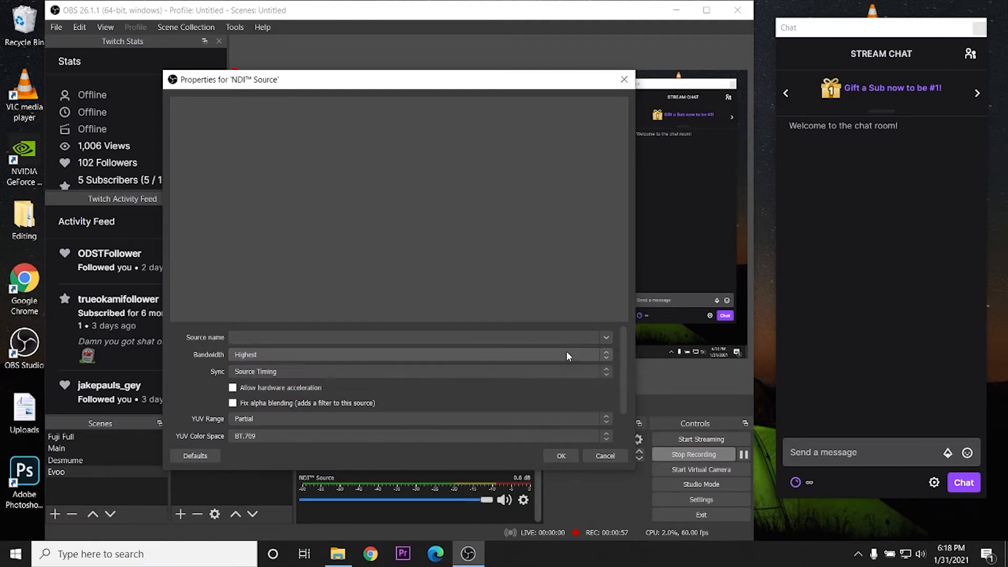
left_click(289, 371)
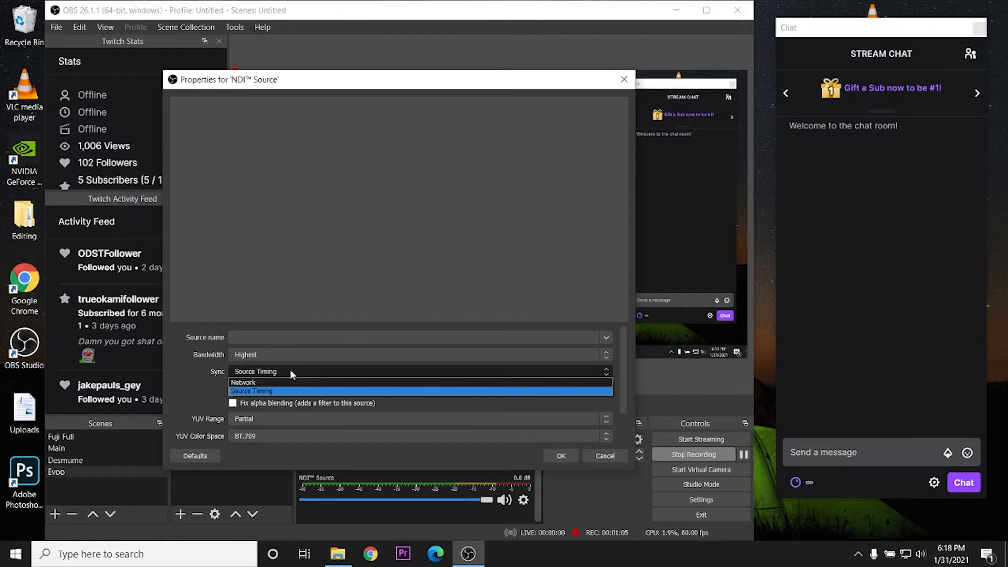
left_click(289, 370)
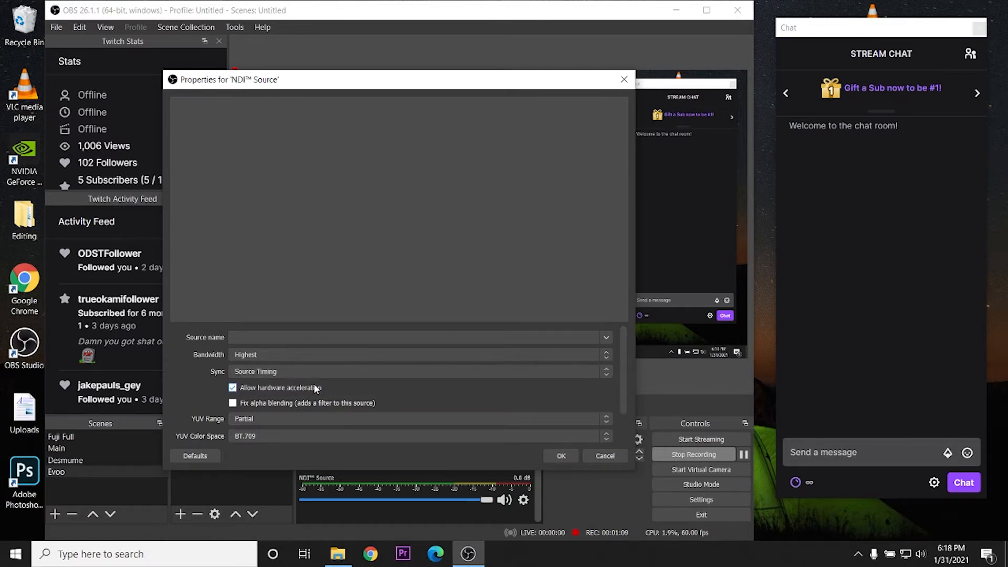
Set the NDI source's latency mode to Low (experimental) and confirm the properties
left_click_drag(625, 394, 624, 419)
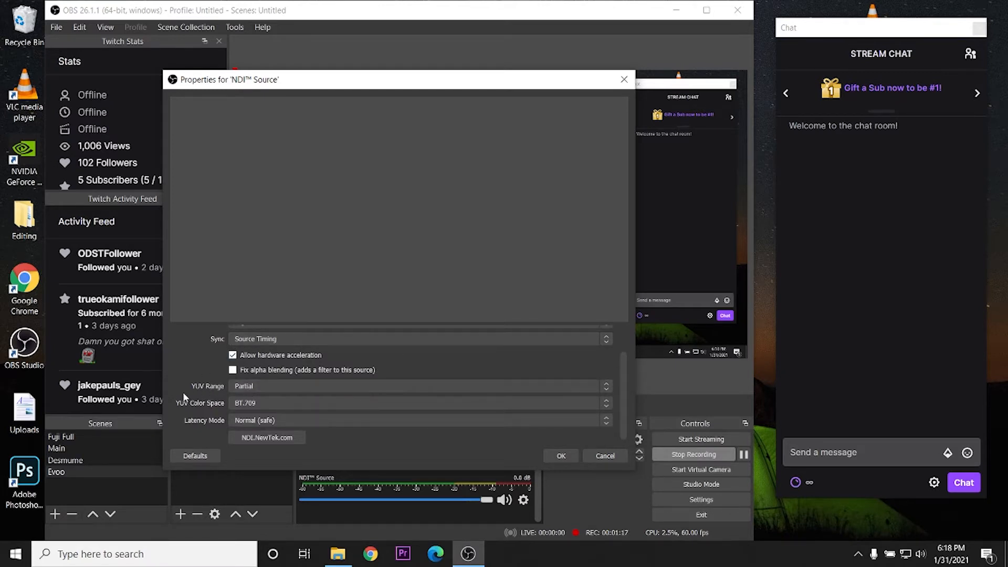
left_click(268, 421)
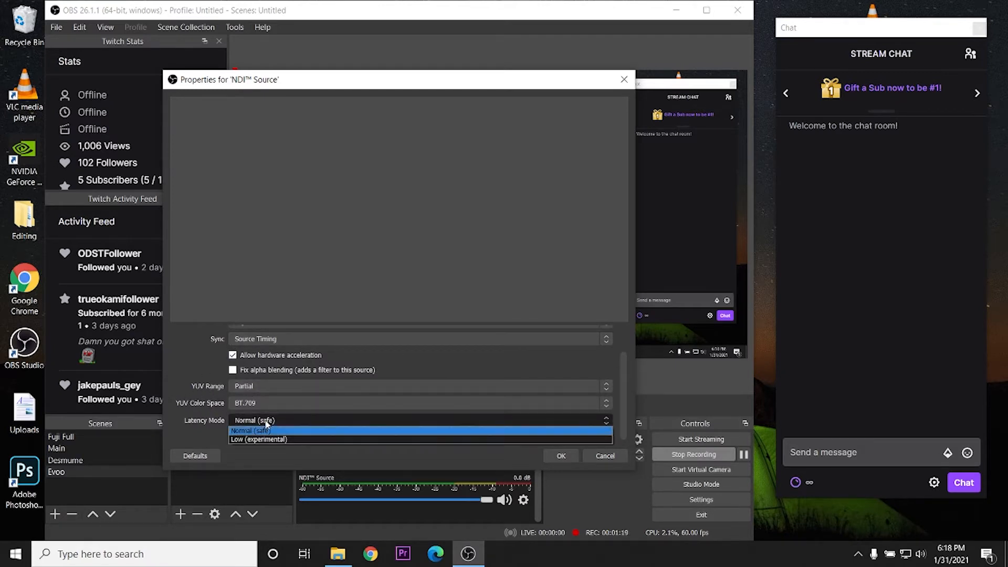
left_click(262, 438)
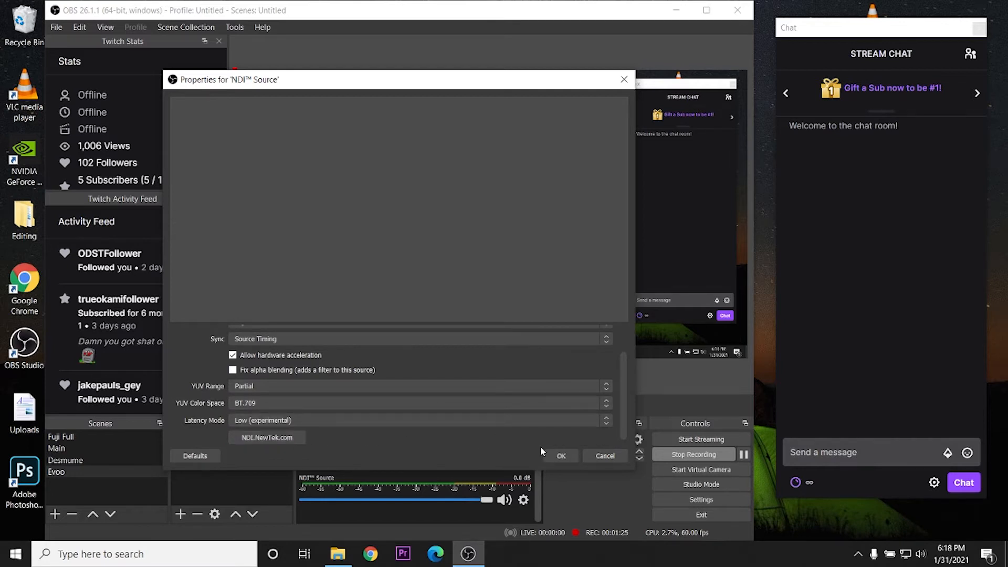
left_click(559, 454)
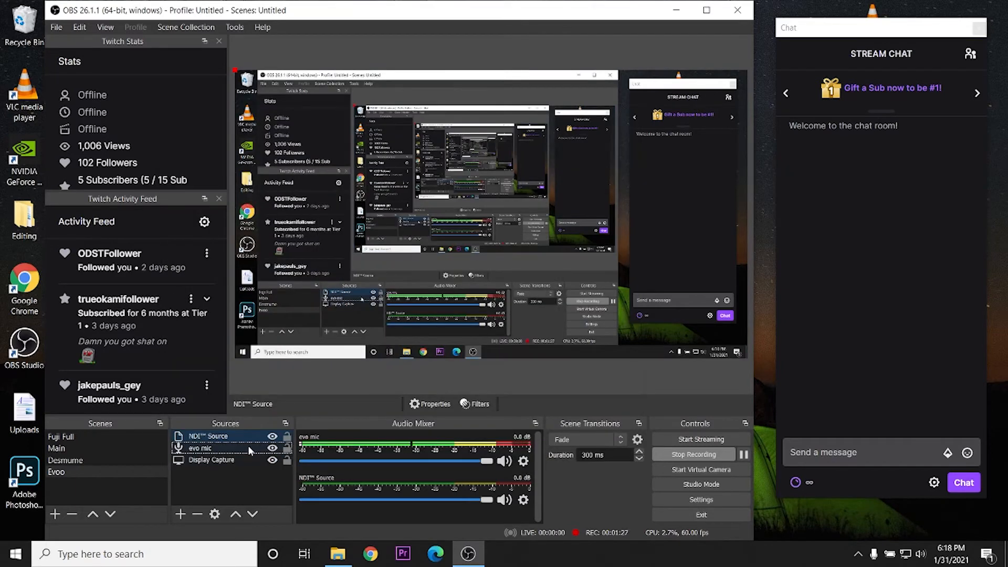
left_click(233, 437)
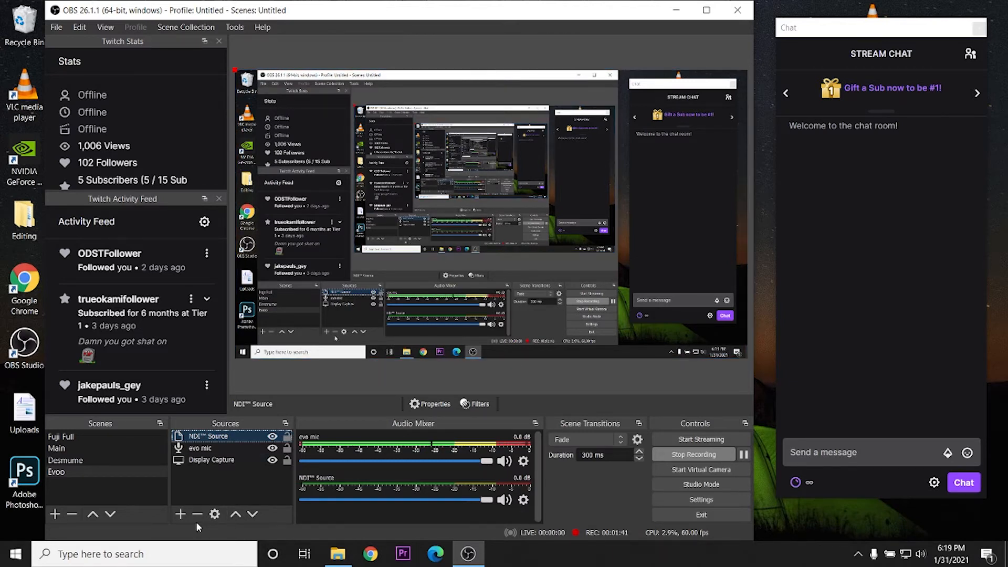
left_click(181, 515)
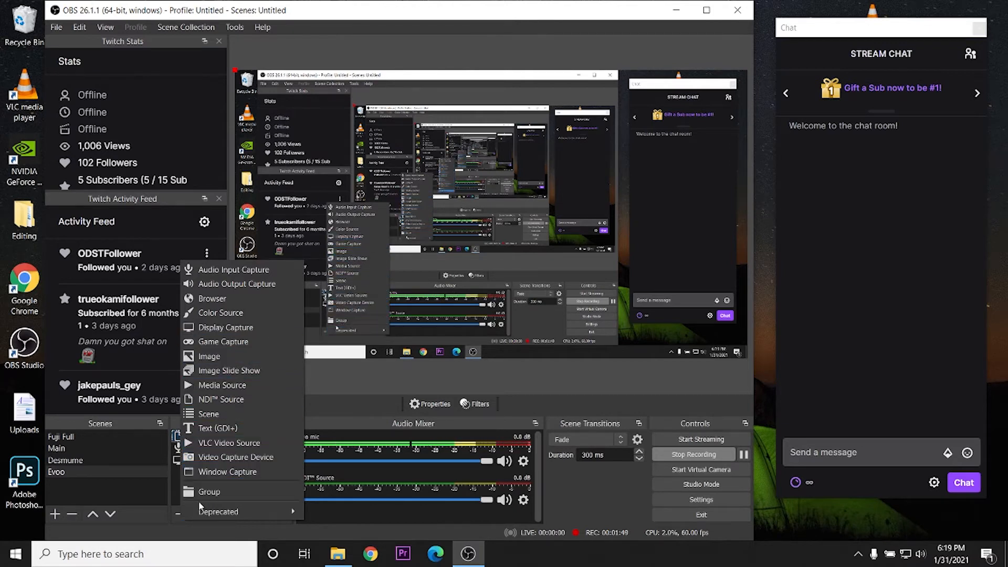
left_click(175, 494)
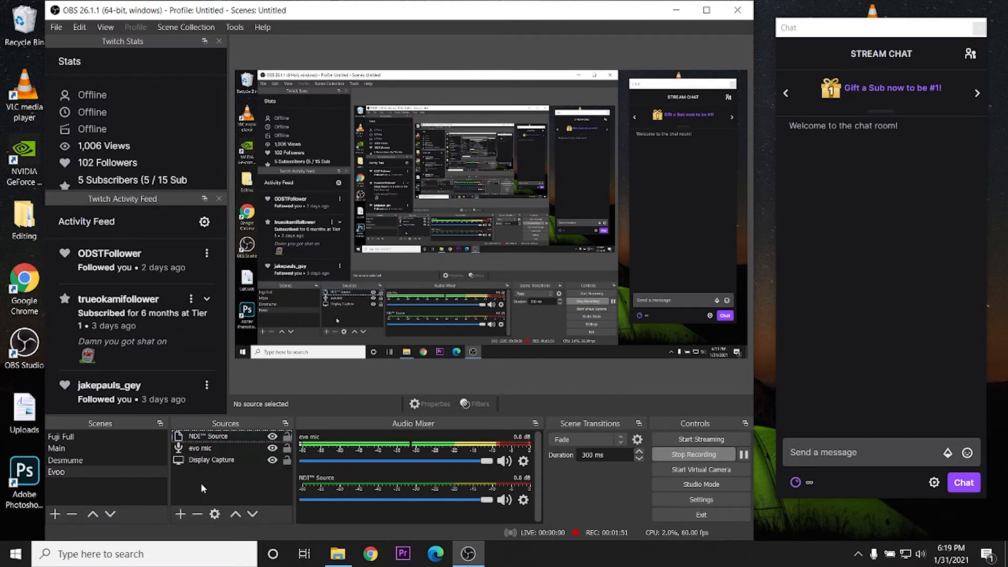
Add a Video Delay (Async) filter to the NDI Source and close the filters window
left_click(223, 438)
right_click(223, 436)
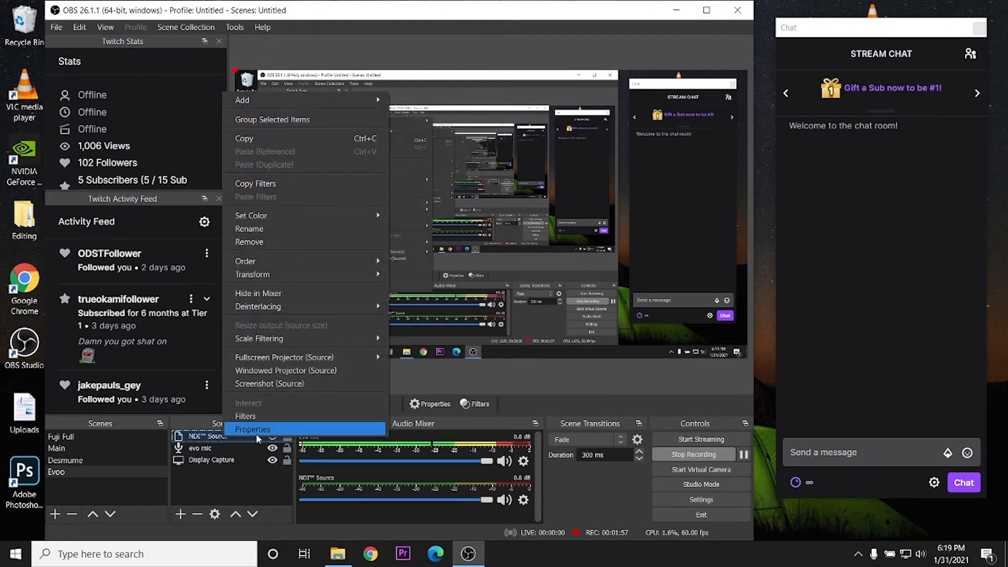
left_click(246, 416)
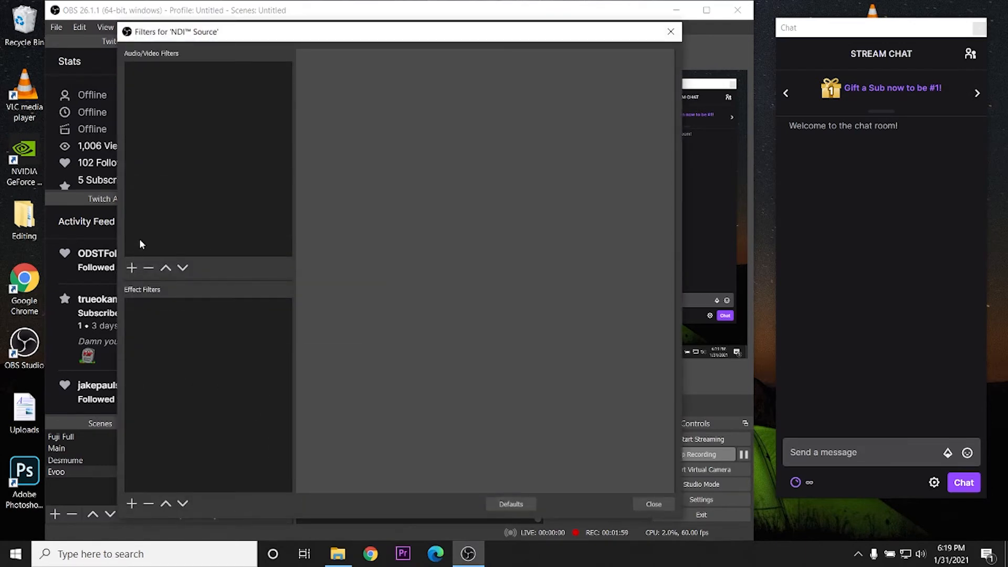
left_click(131, 267)
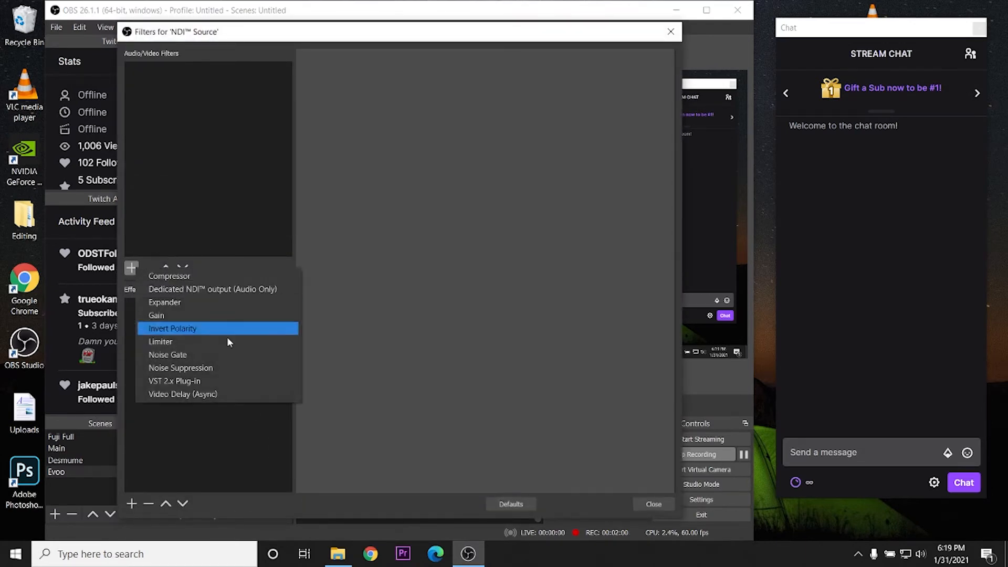
left_click(211, 395)
left_click(365, 295)
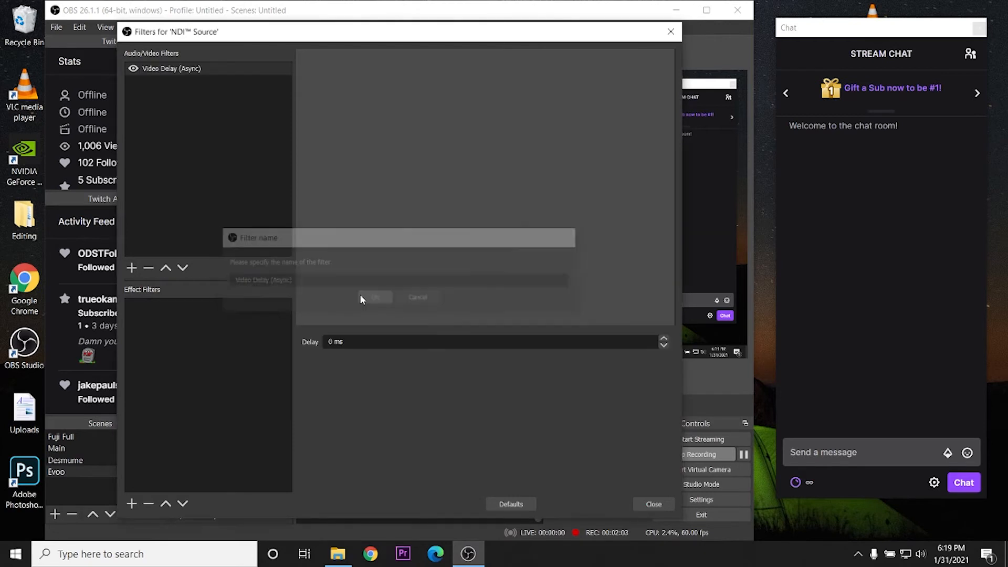
left_click(652, 504)
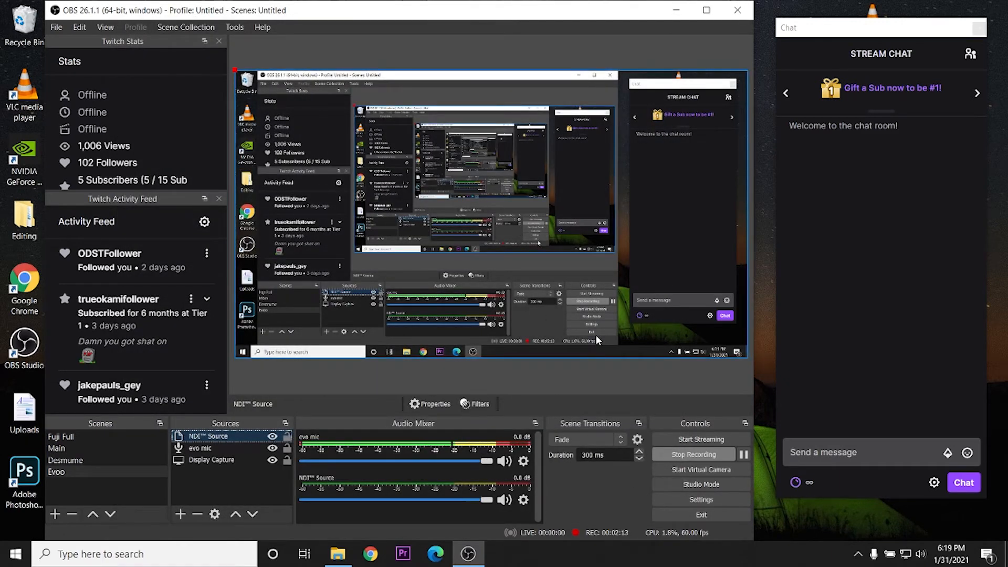
Open the Output streaming settings and set rate control to CQP with a CQ level of 18
left_click(680, 496)
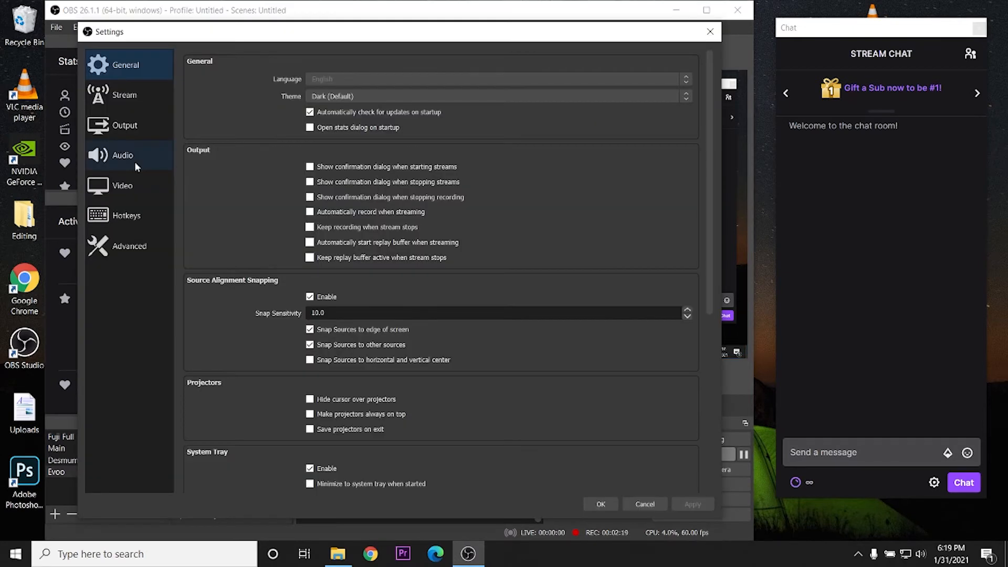
left_click(116, 195)
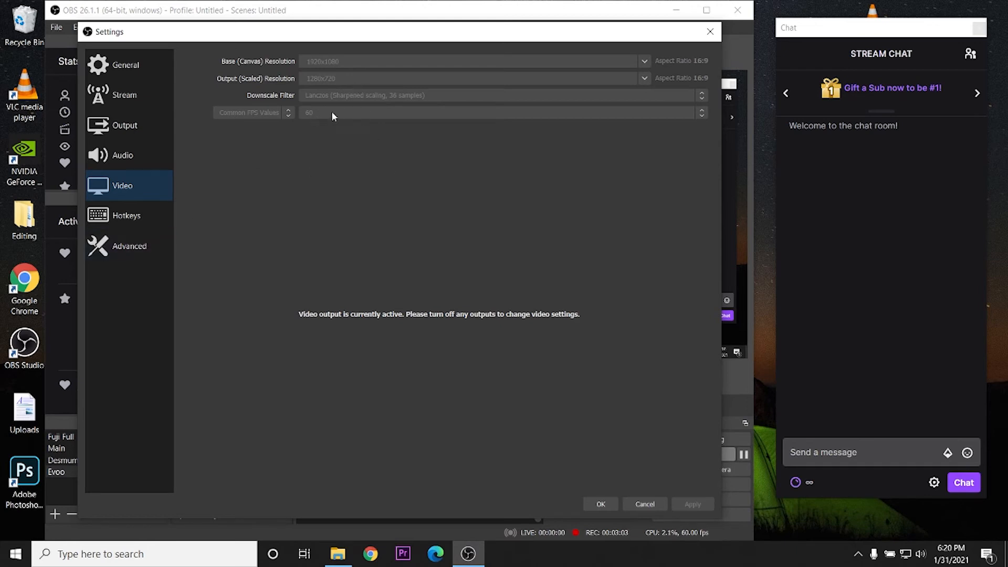
left_click(131, 133)
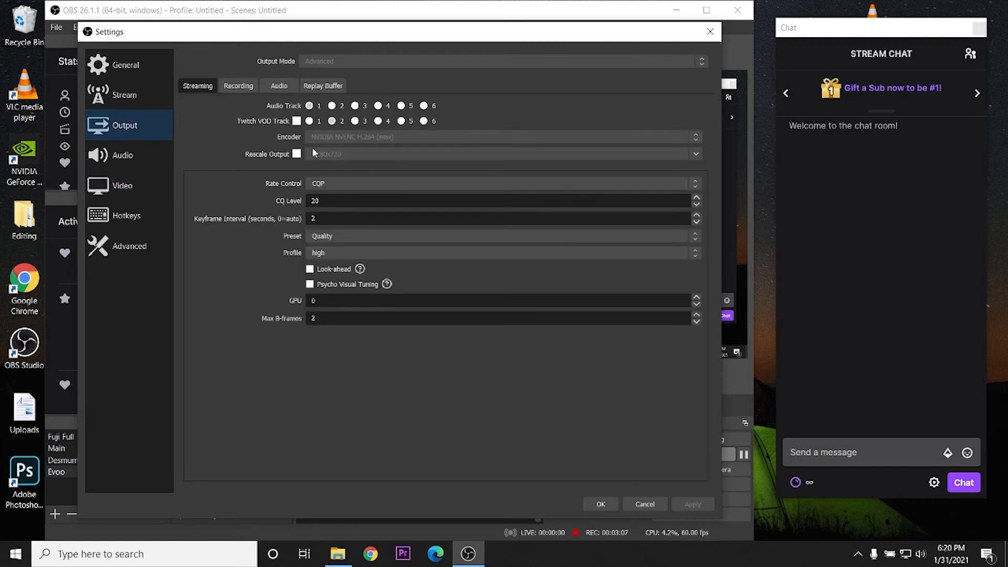
left_click(391, 187)
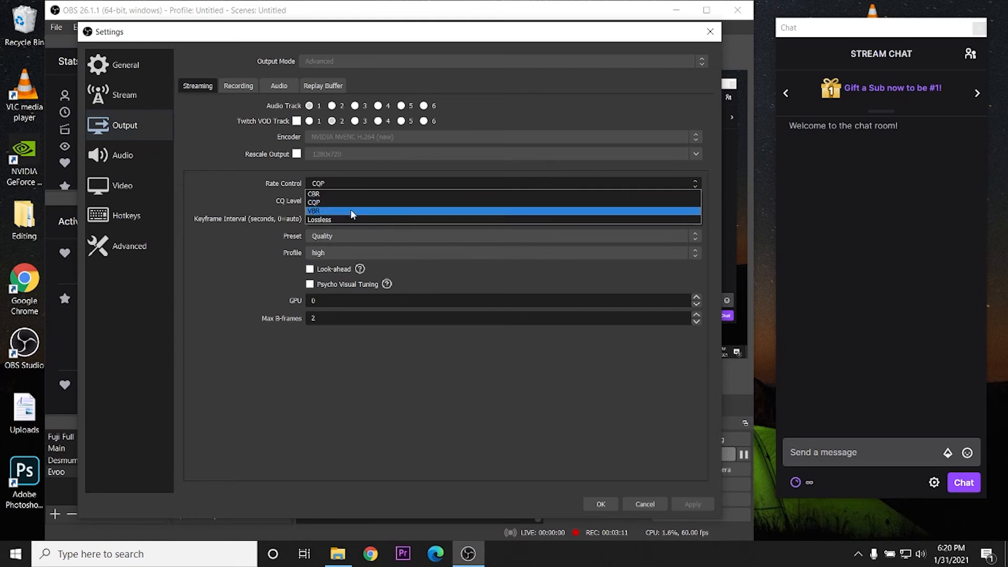
left_click(338, 194)
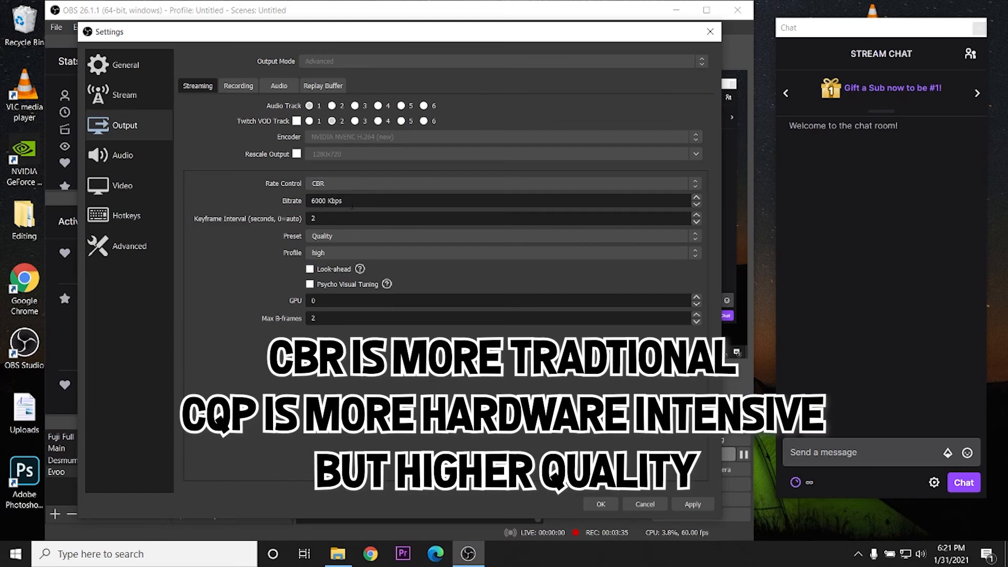
left_click(331, 184)
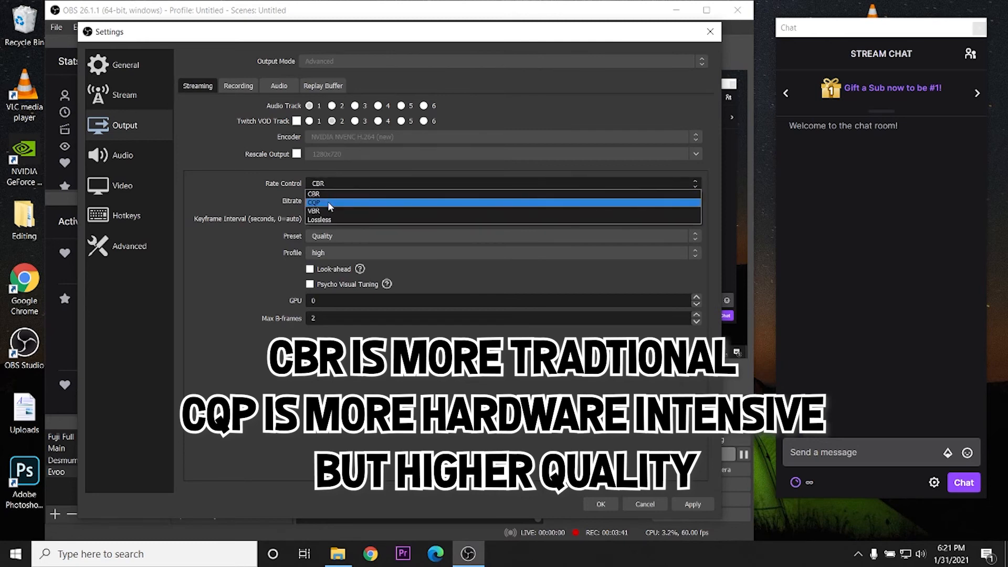
left_click(329, 204)
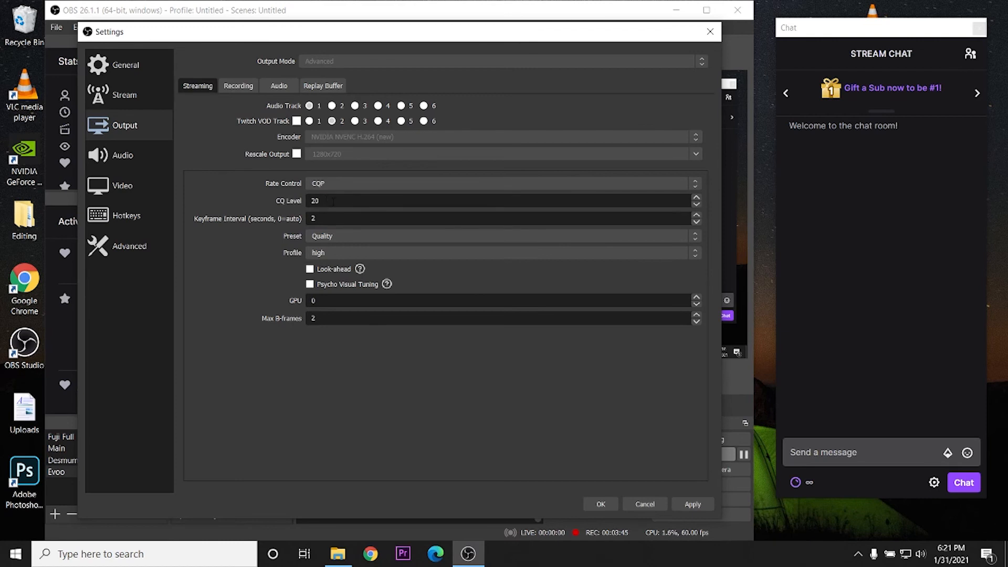
left_click_drag(332, 202, 311, 201)
type("18")
Review the rate control and preset choices in the streaming output settings
left_click(336, 186)
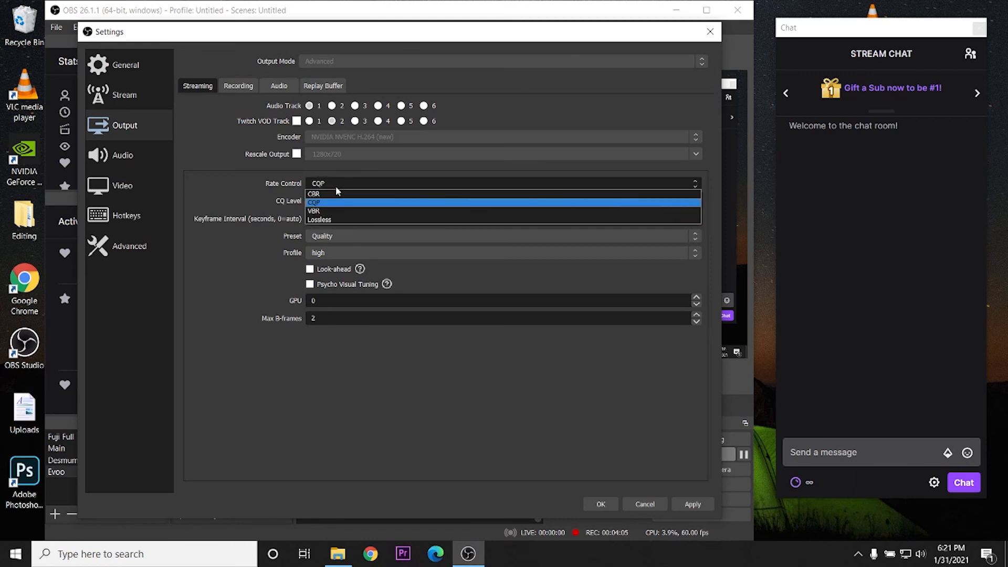
left_click(336, 186)
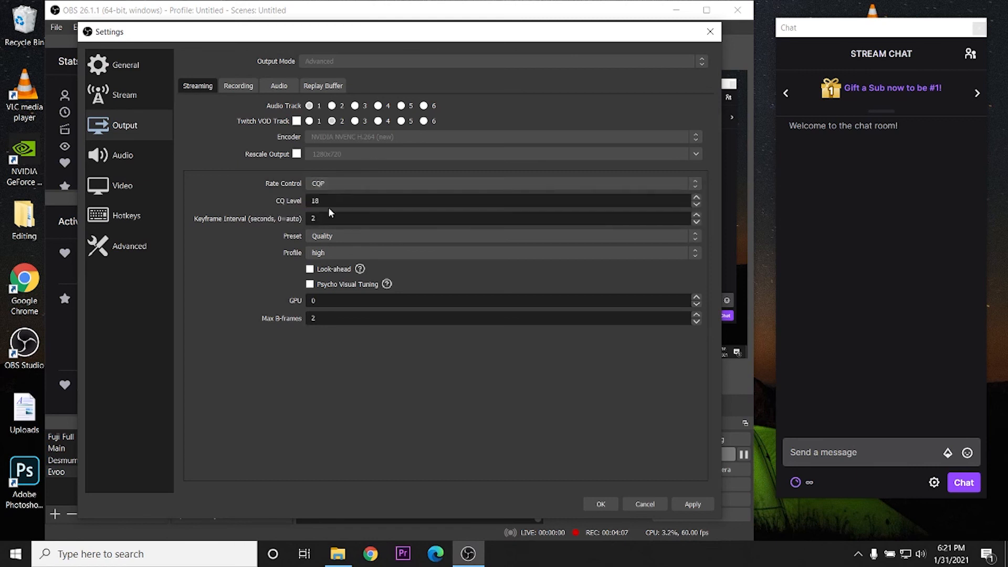
left_click(323, 239)
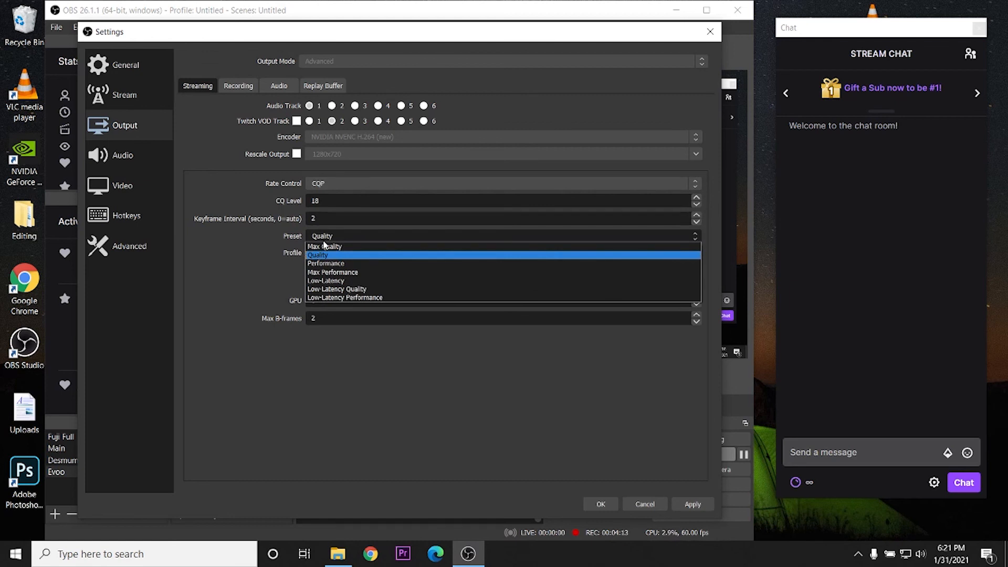
left_click(321, 237)
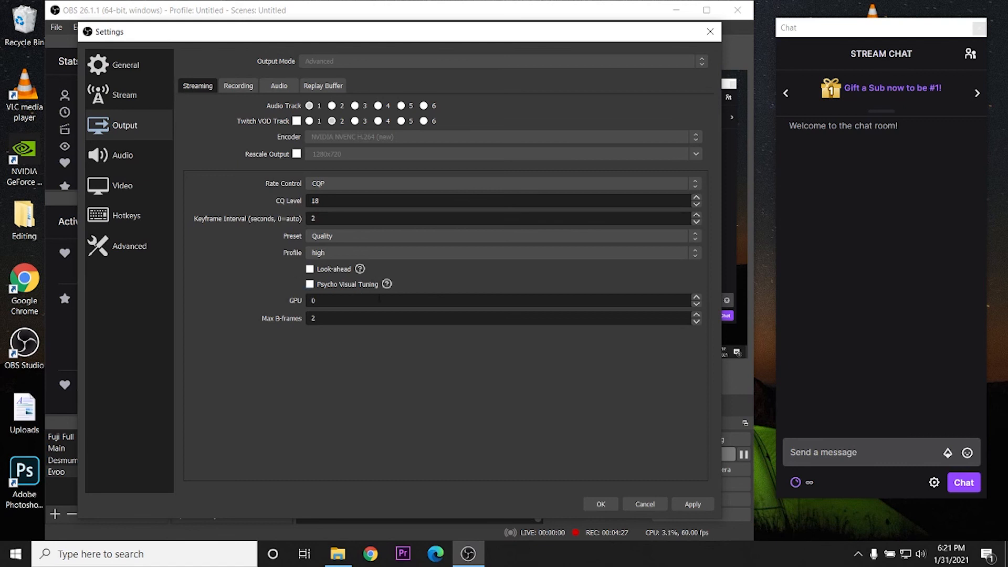
mouse_move(323, 289)
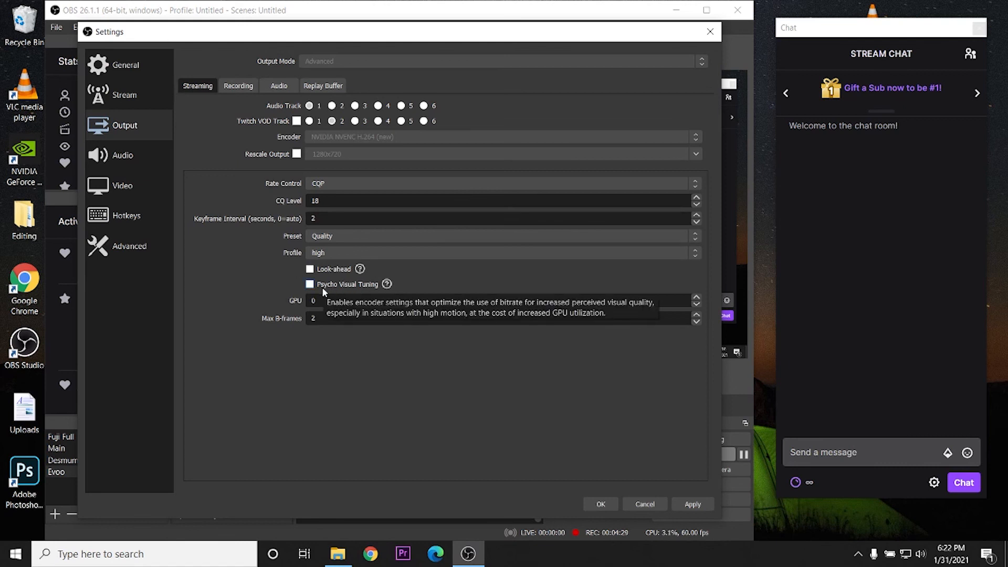